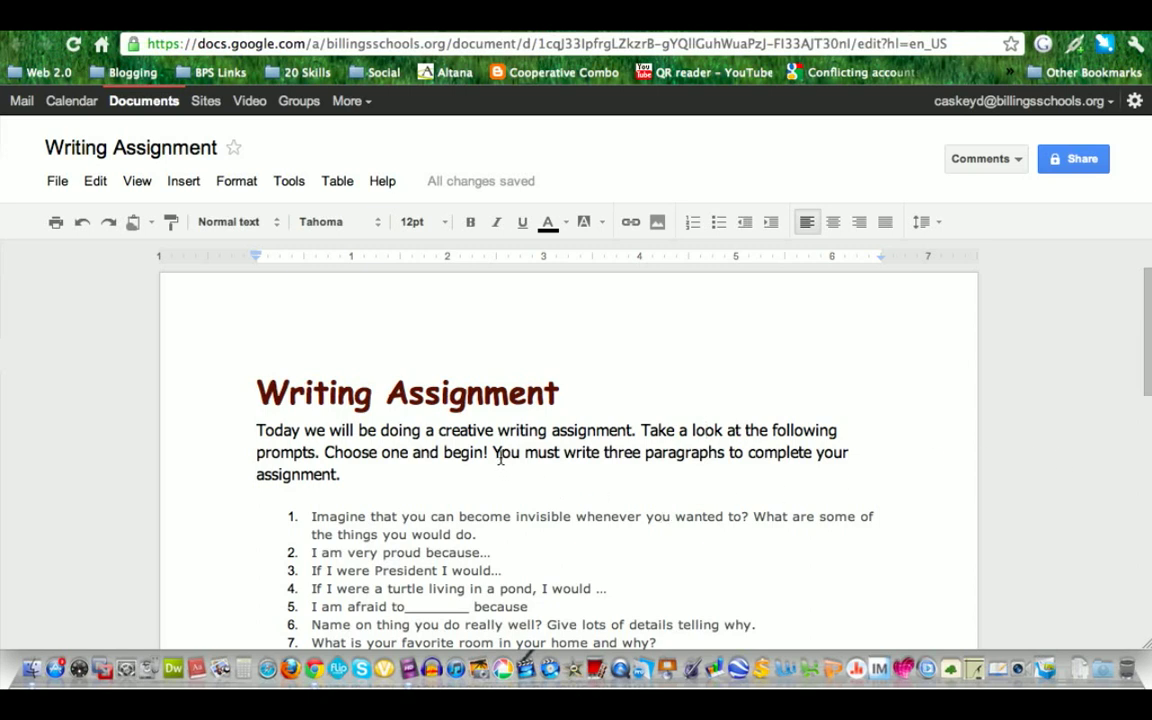
Step: Attach a comment to the sentence requiring three paragraphs, with the text "Remember that you must have an introduction ,body and conclusion."
left_click_drag(492, 453, 484, 476)
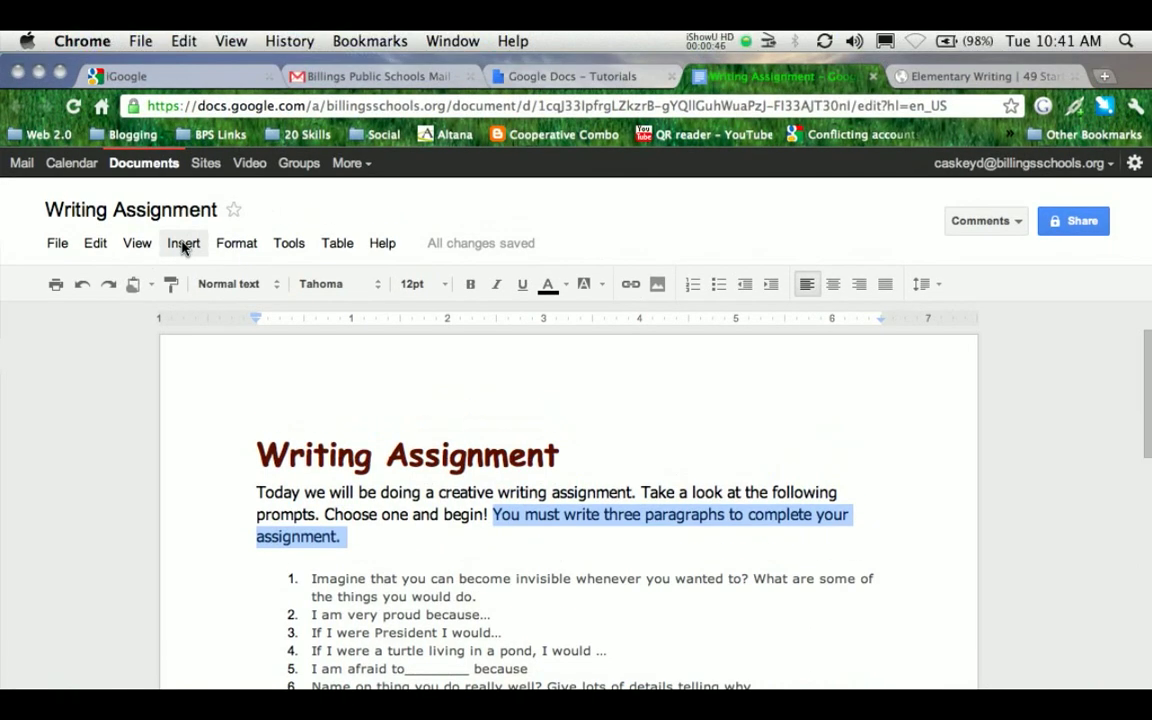
left_click(183, 245)
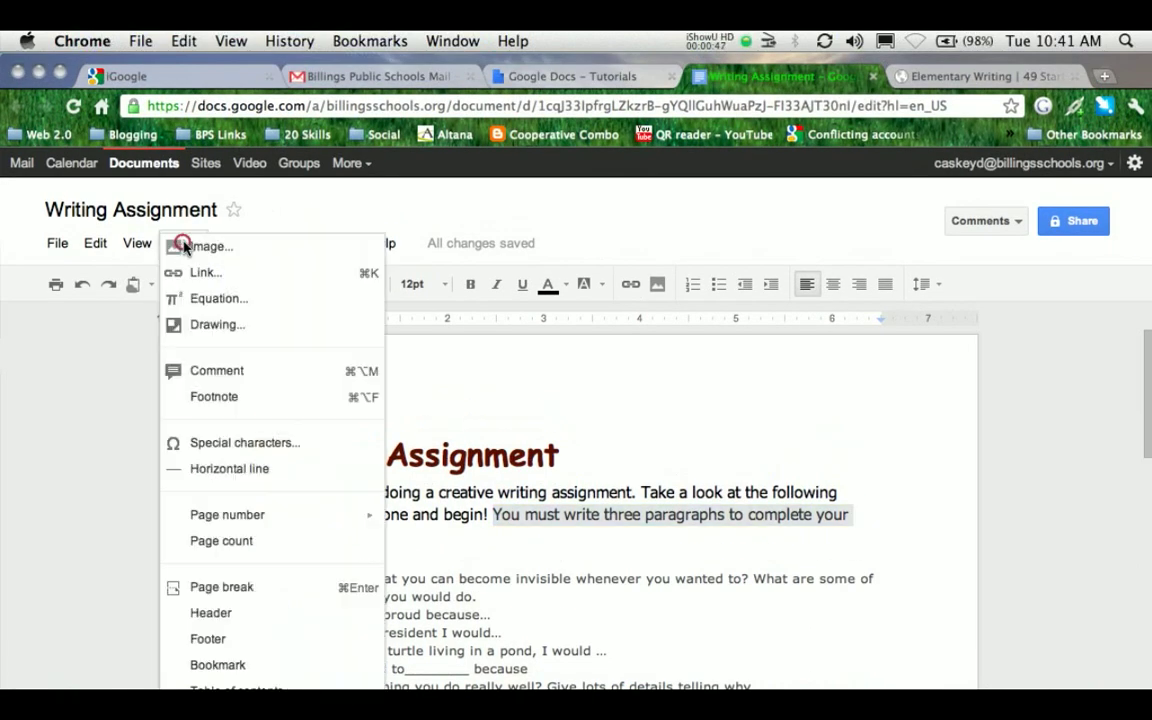
left_click(215, 371)
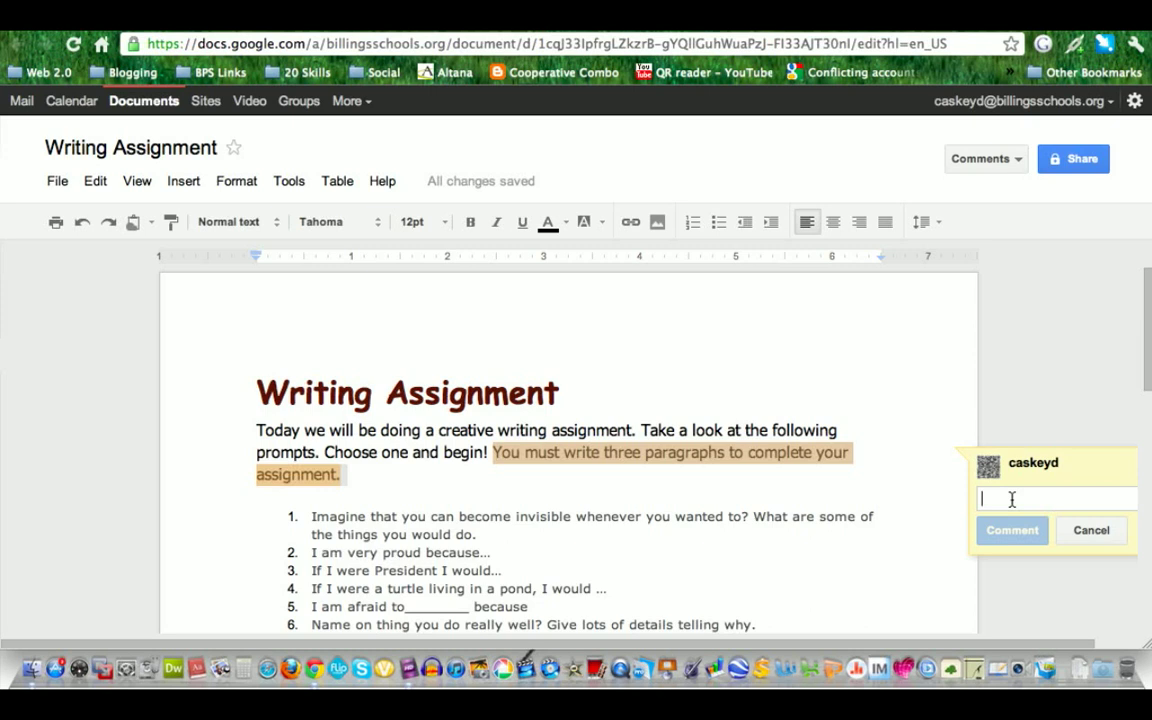
type("Remember that you must ha")
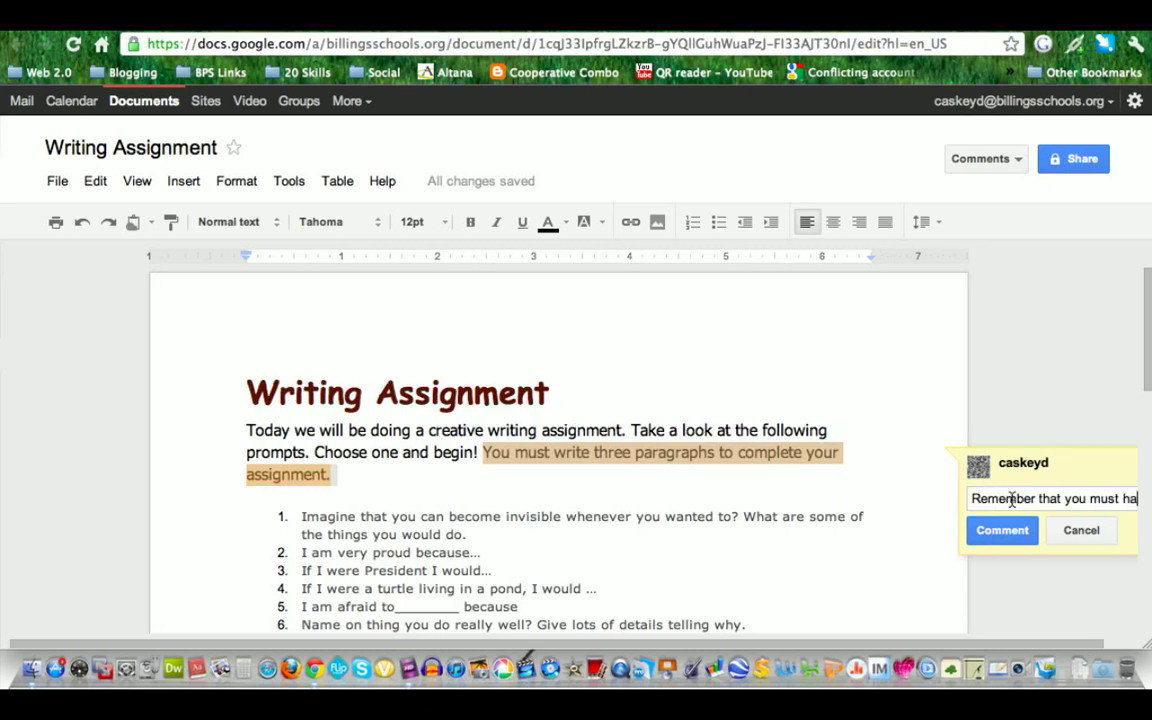
type("ve an introduc")
key("BackSpace")
key("BackSpace")
key("BackSpace")
key("BackSpace")
type("oductin")
key("BackSpace")
type("on ")
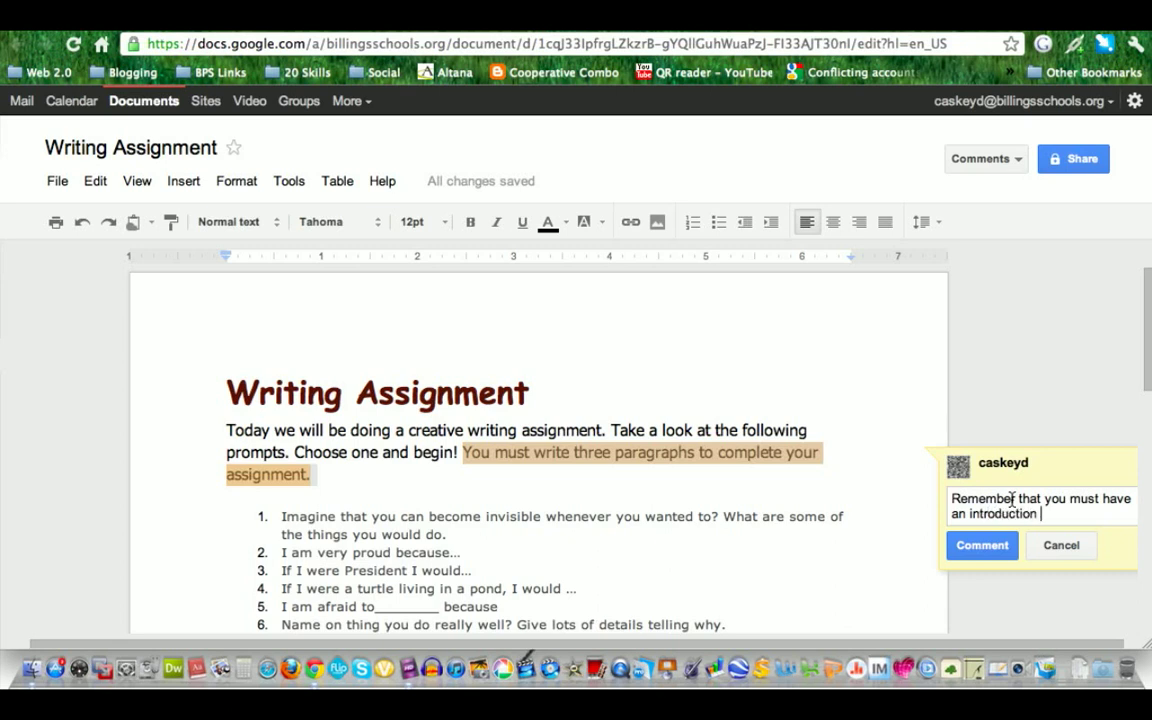
type(",body and conclusion.")
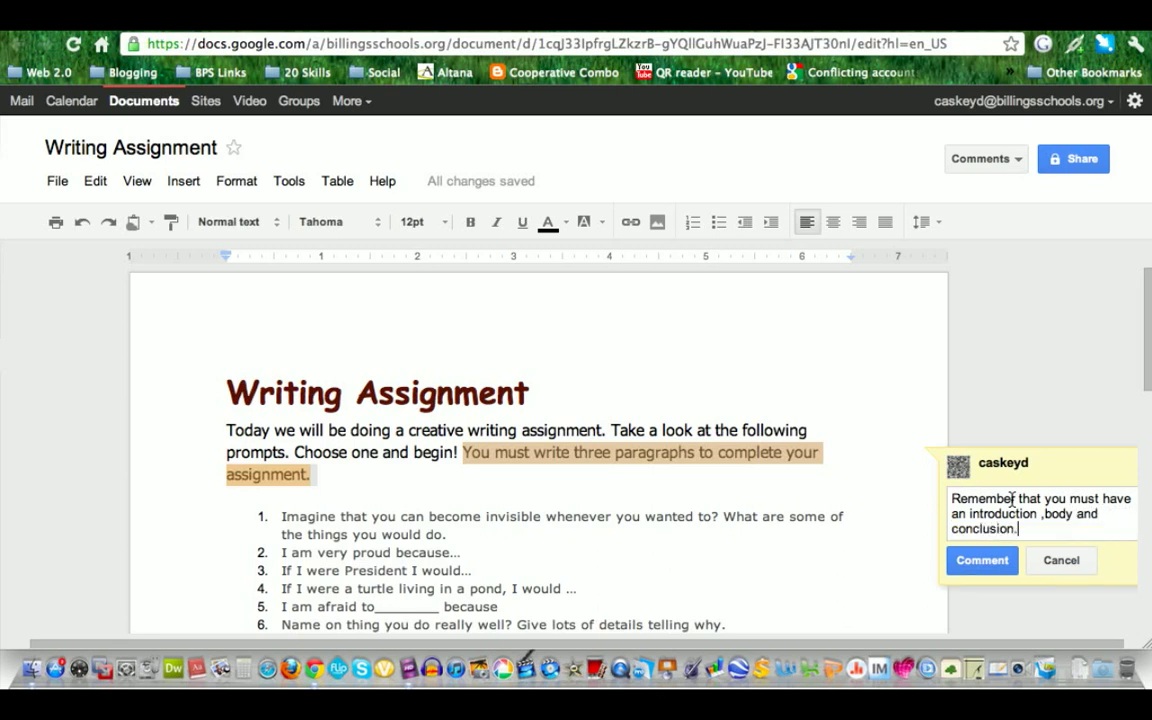
Step: Reword the end of the comment to "an introduction, a body and conclusion paragraph." and post it
left_click(1044, 517)
type(",")
type("a")
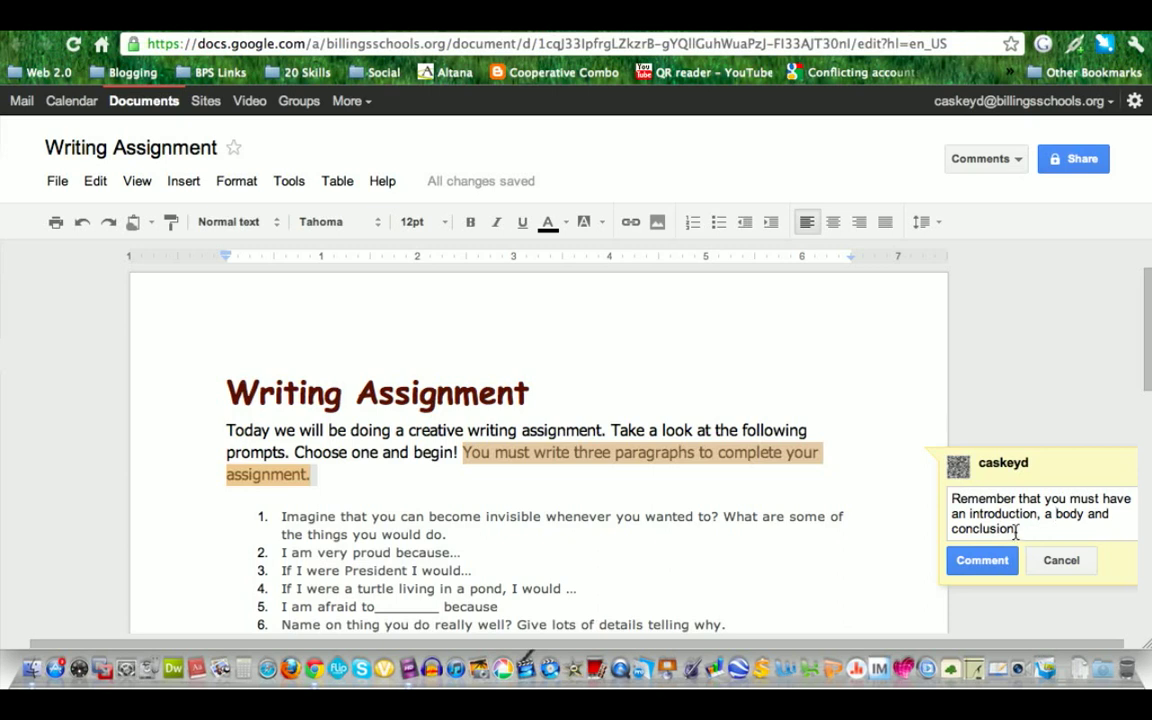
left_click(1011, 531)
type("para")
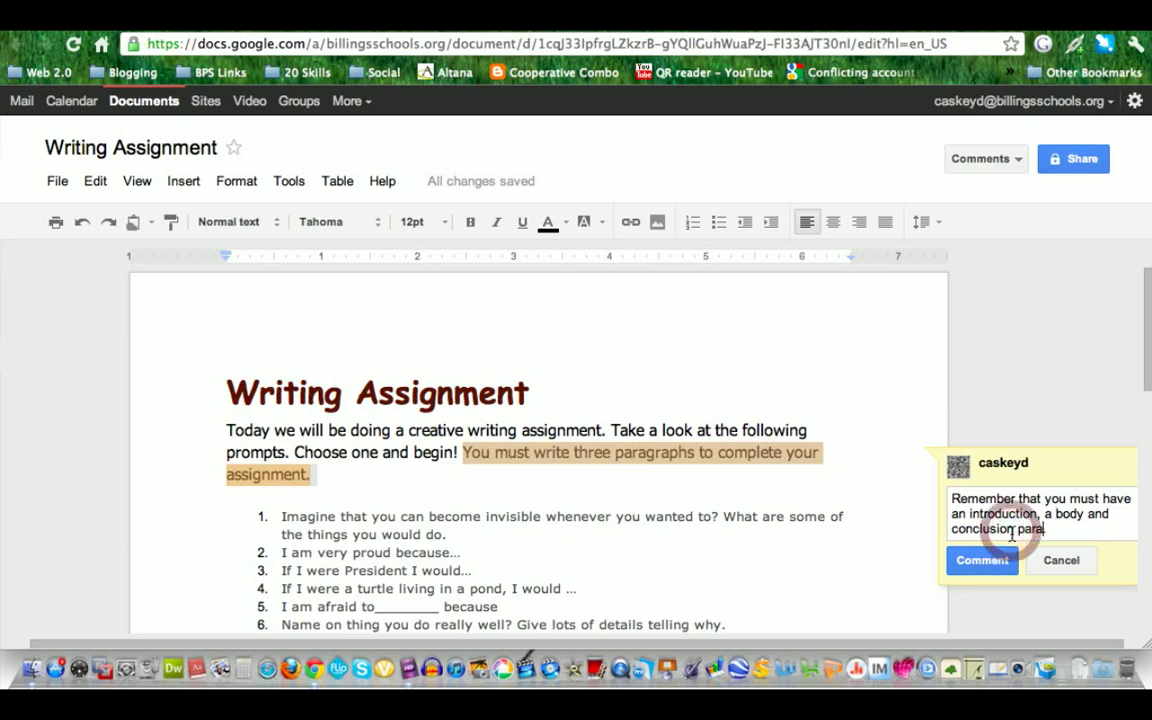
type("graph.")
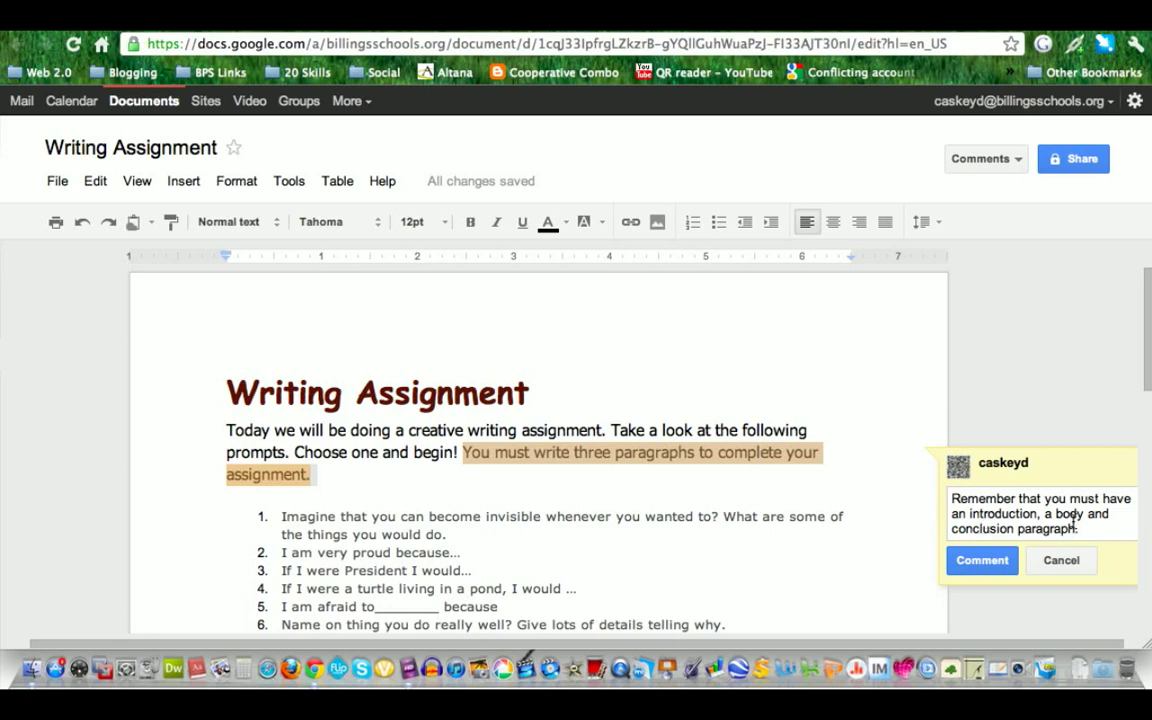
left_click(983, 561)
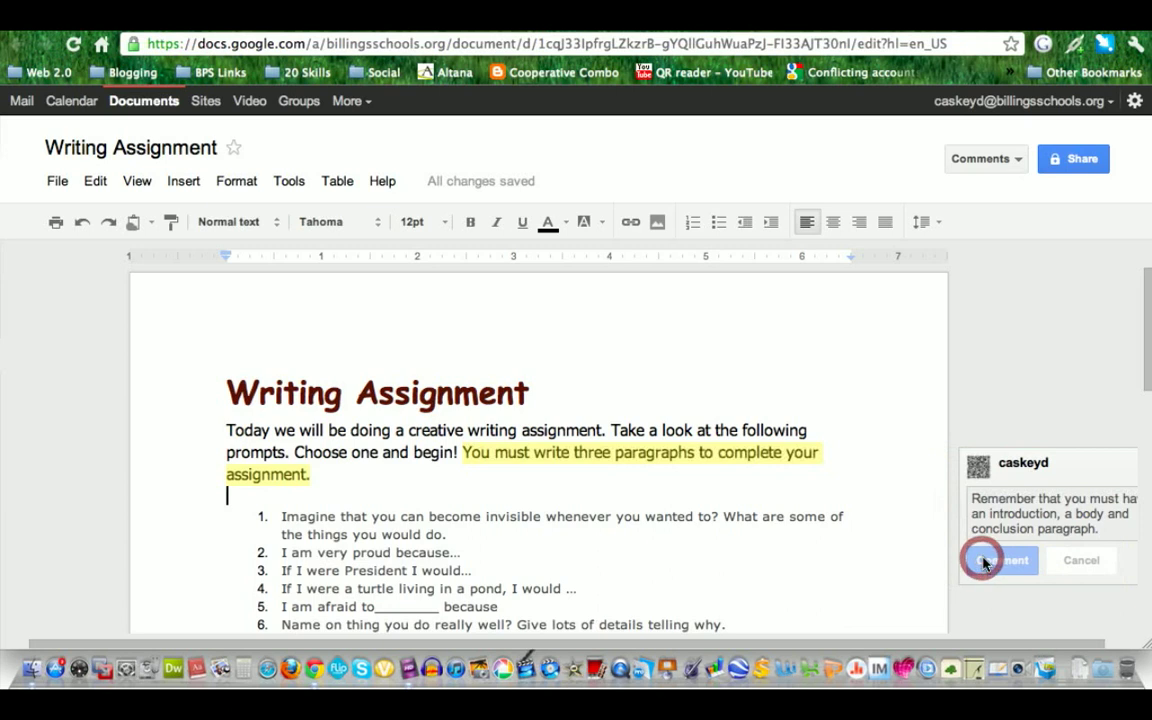
Step: Post the reply "Do we only write 3? Or can we write more??" to the comment on the three-paragraph sentence
left_click_drag(980, 648, 1107, 651)
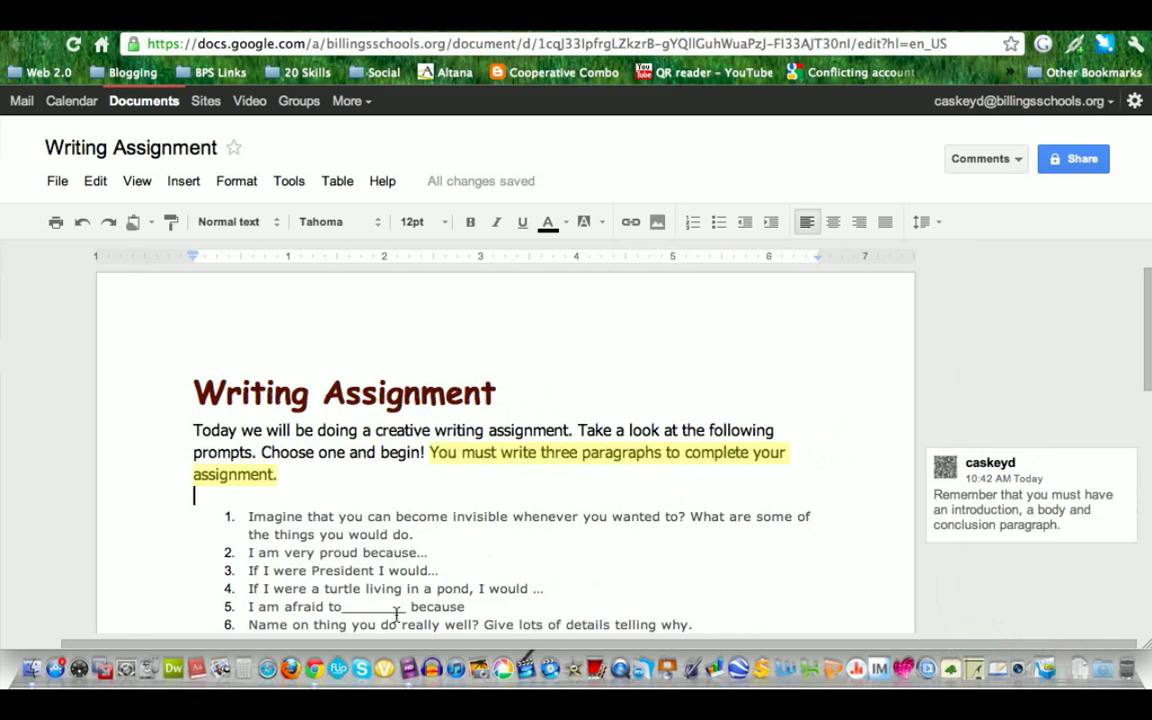
left_click(558, 455)
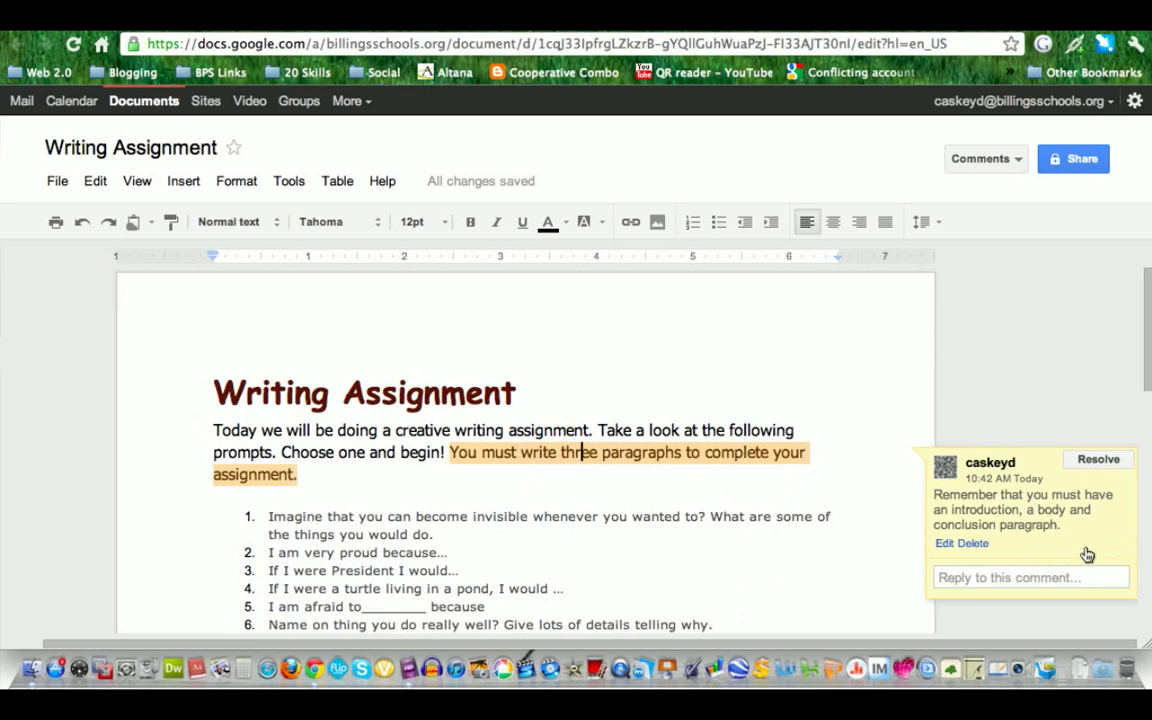
left_click(609, 480)
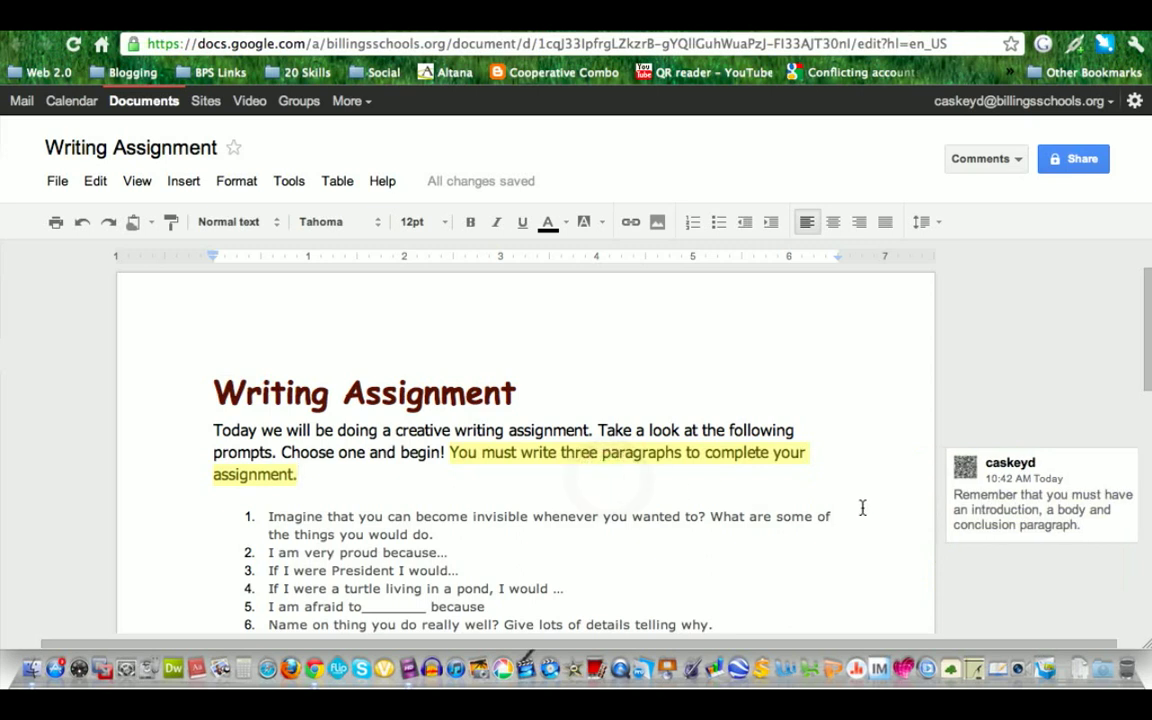
left_click(1117, 472)
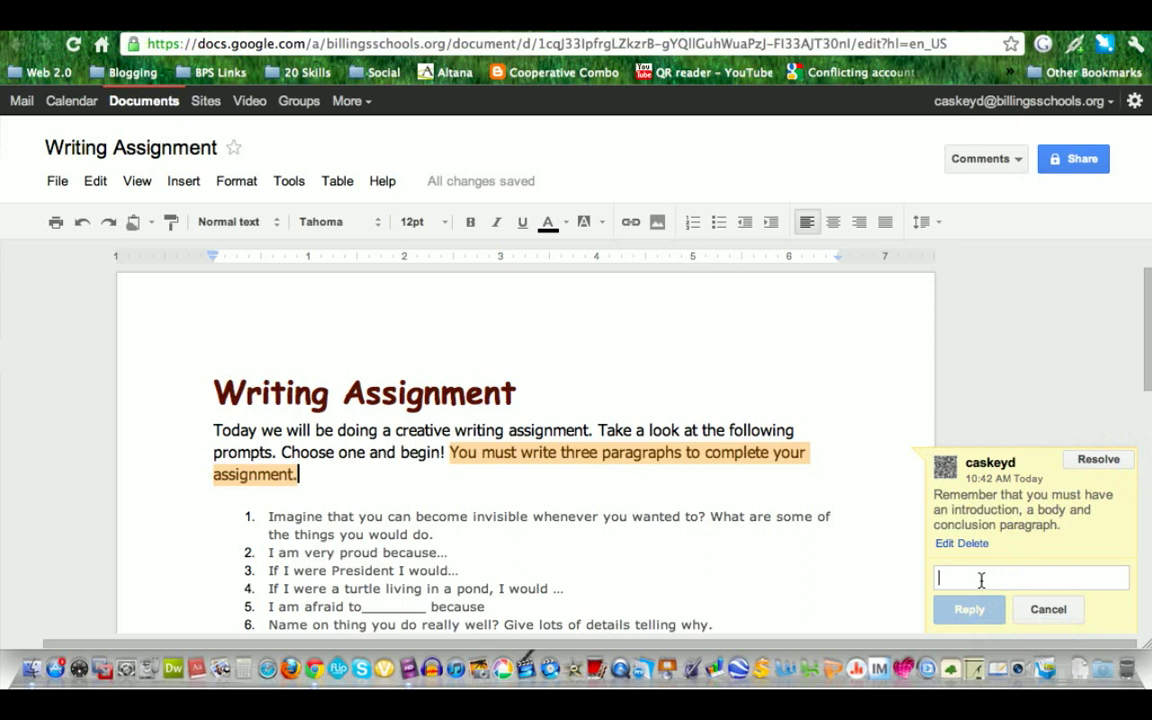
type("Do ")
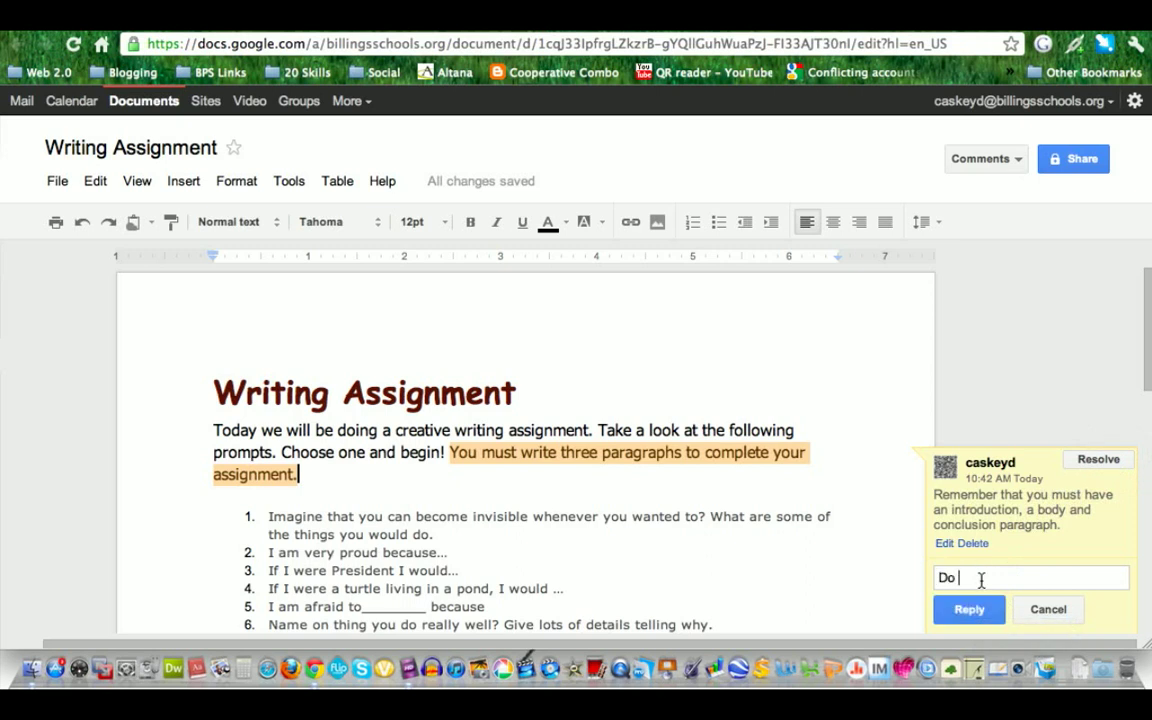
type("we dnly write 3? OR")
key("BackSpace")
type("r can we ")
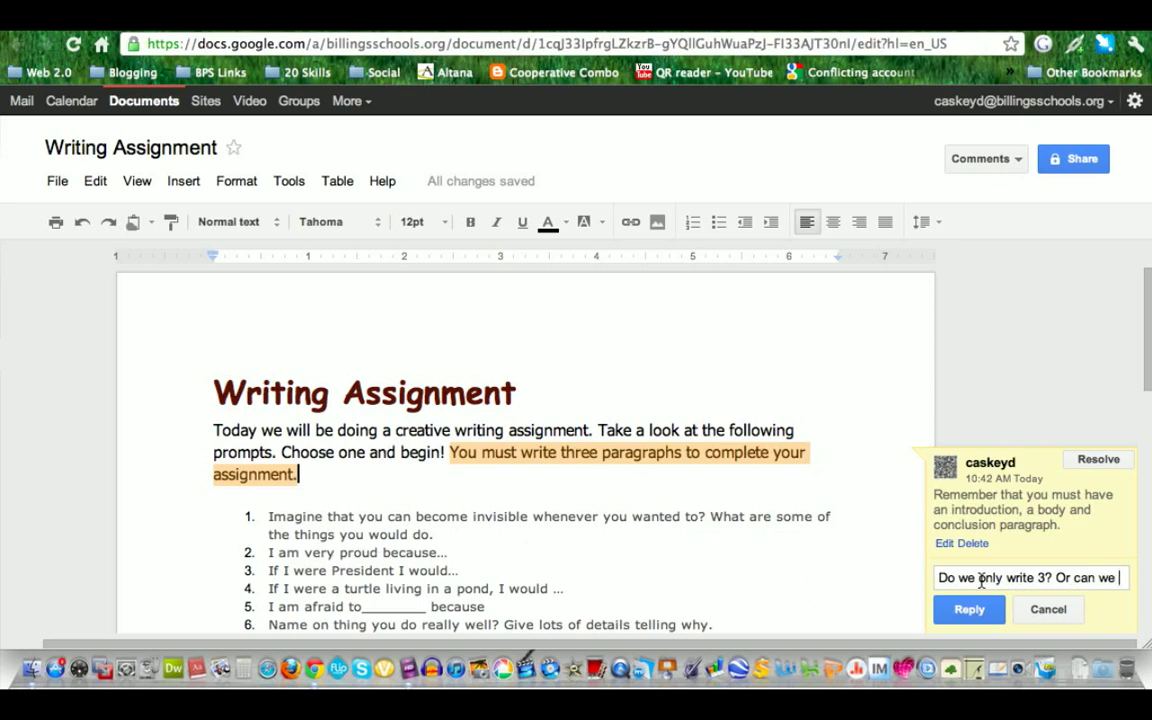
type("write more??")
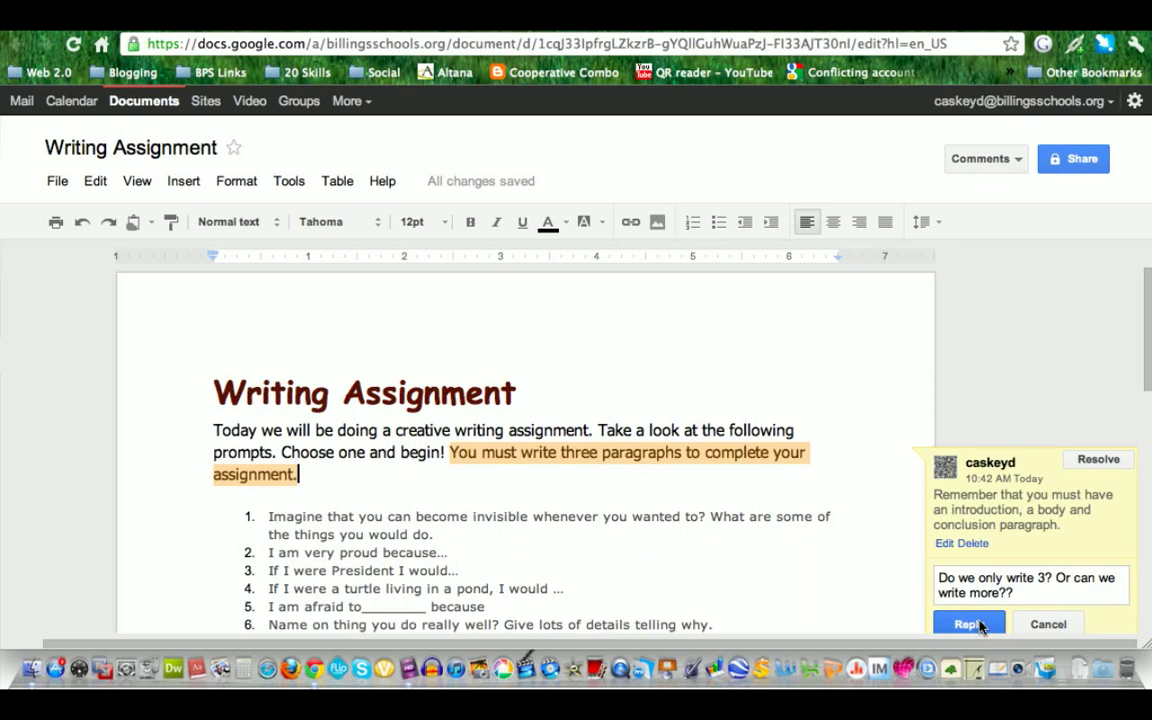
left_click(975, 623)
Step: Review the document's comment notification settings and the available comment options, leaving them without making changes
scroll(1032, 416, "down", 3)
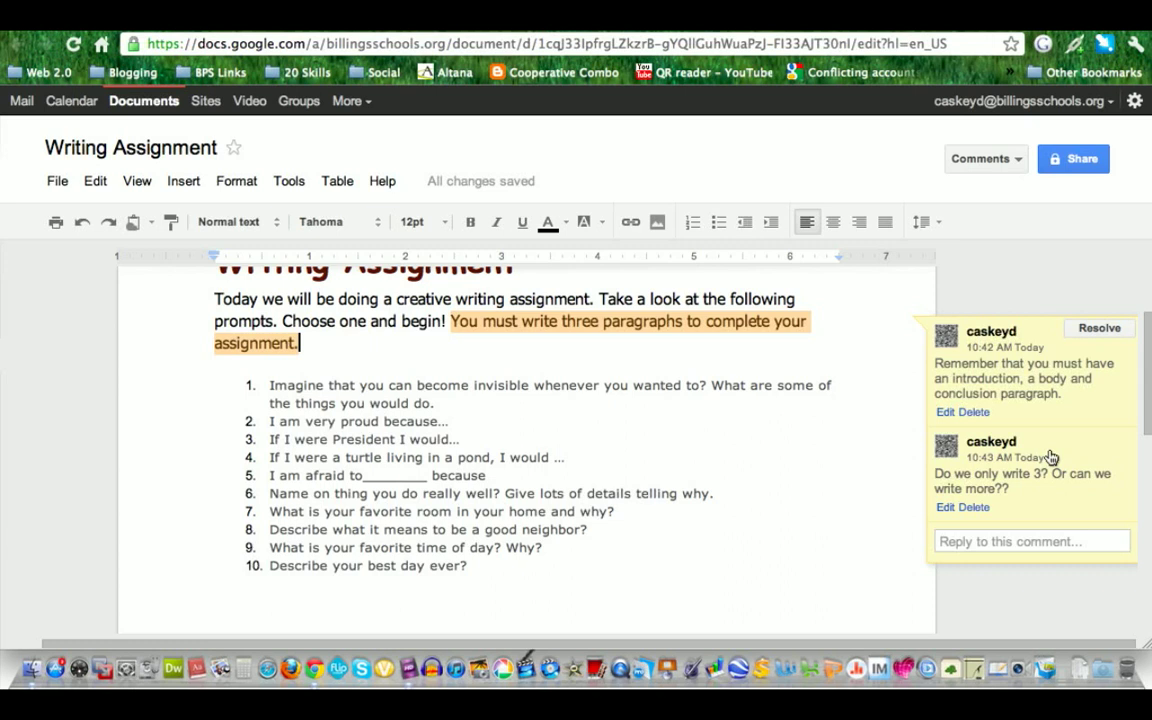
scroll(1051, 457, "up", 1)
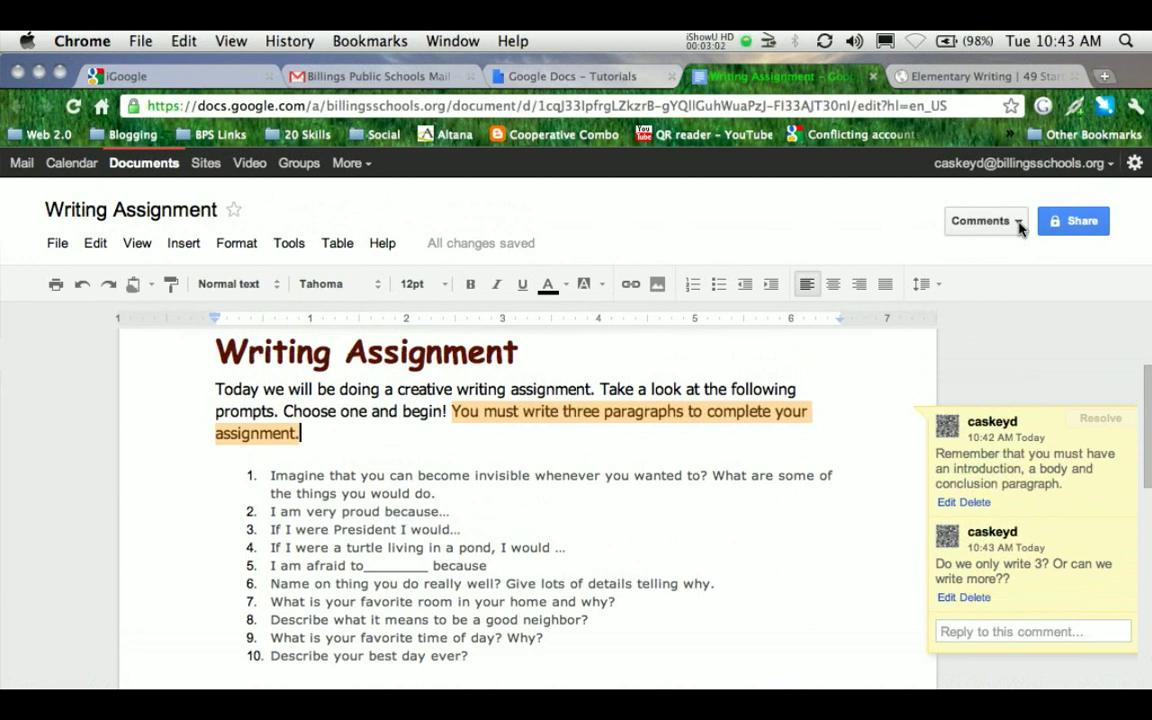
left_click(1018, 222)
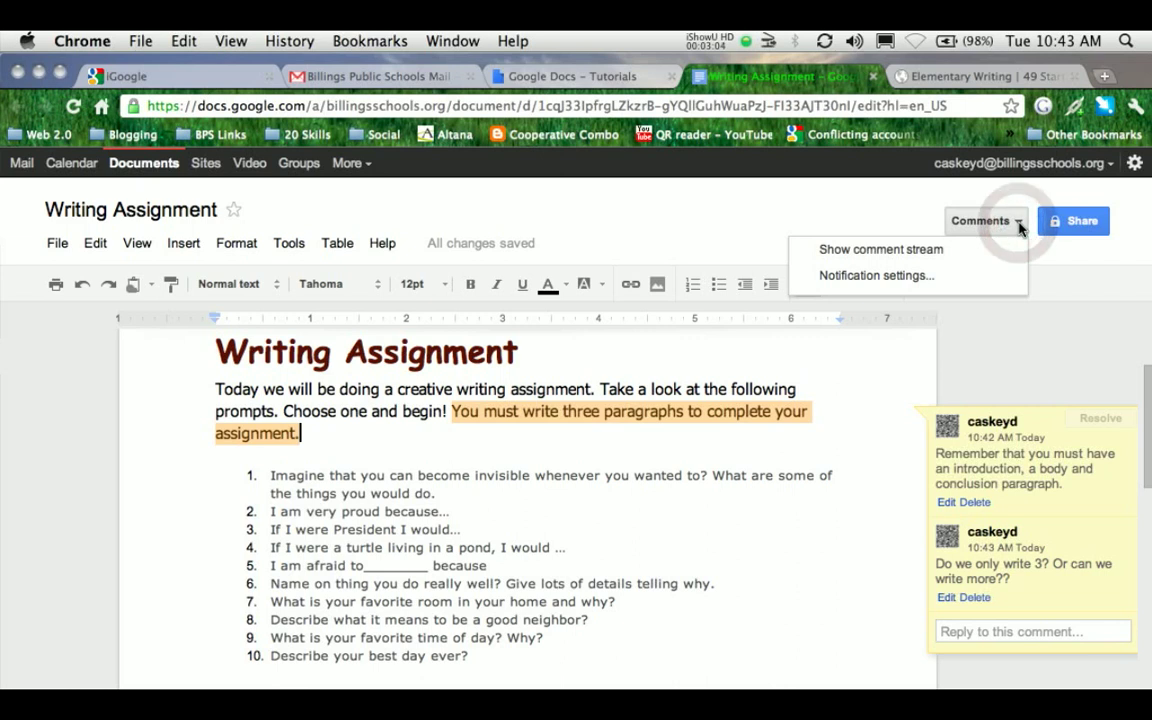
left_click(878, 276)
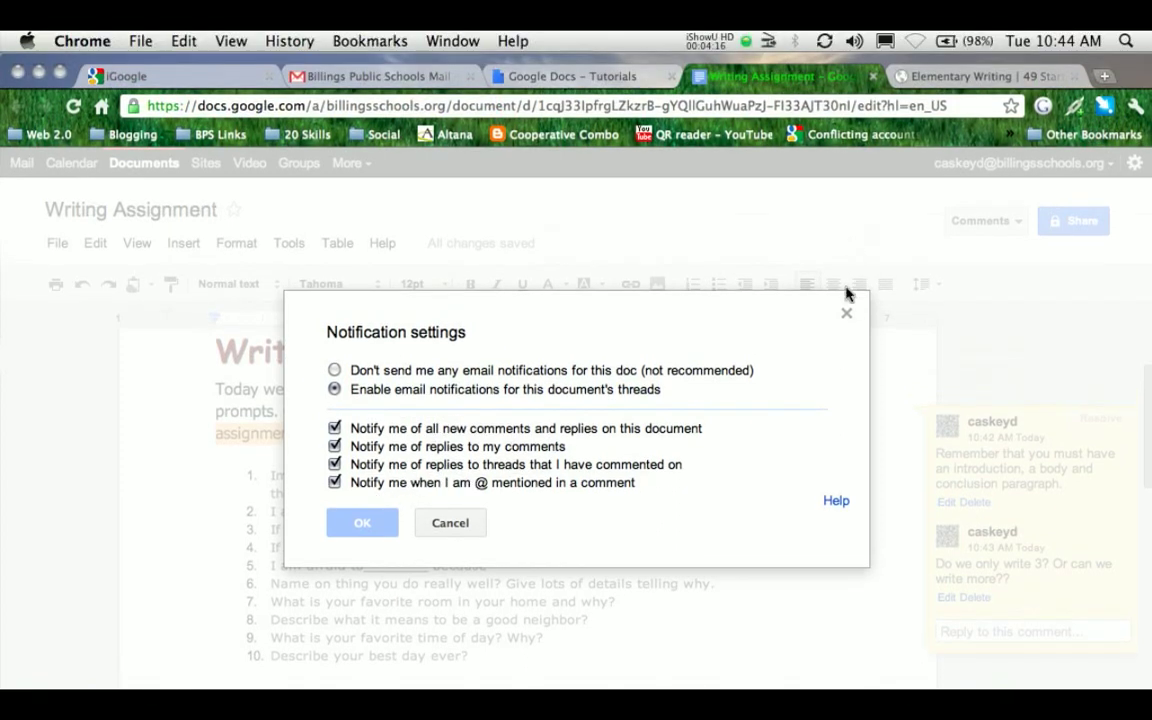
left_click(846, 252)
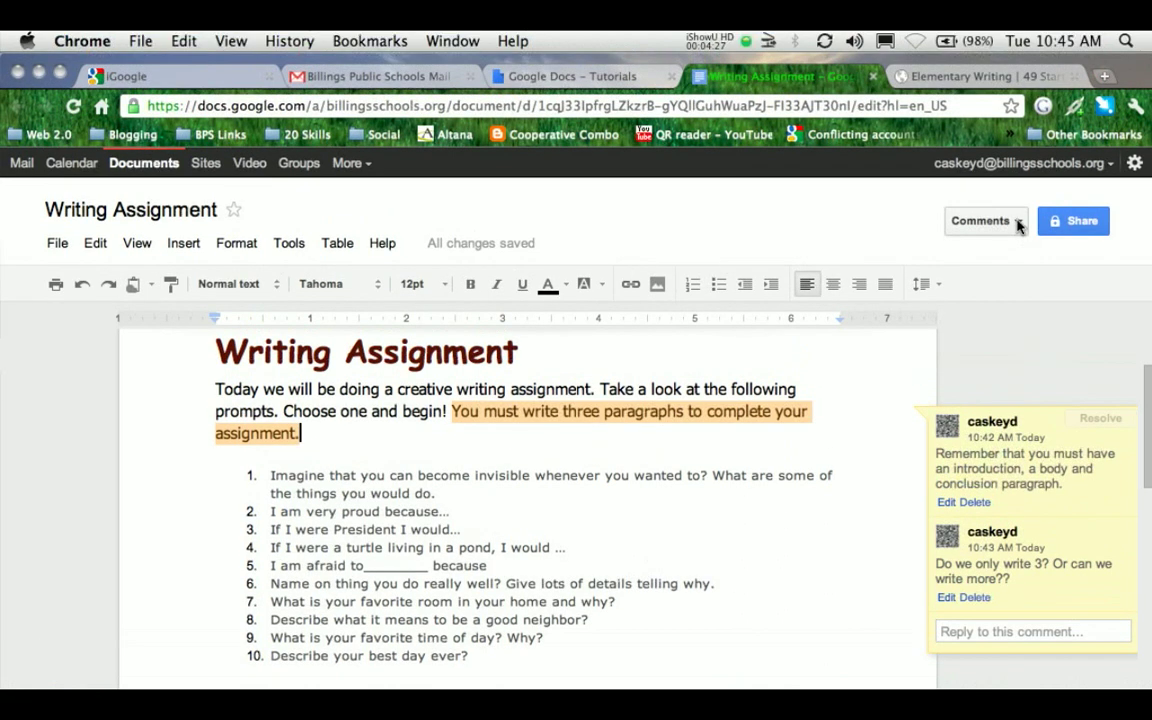
left_click(1018, 161)
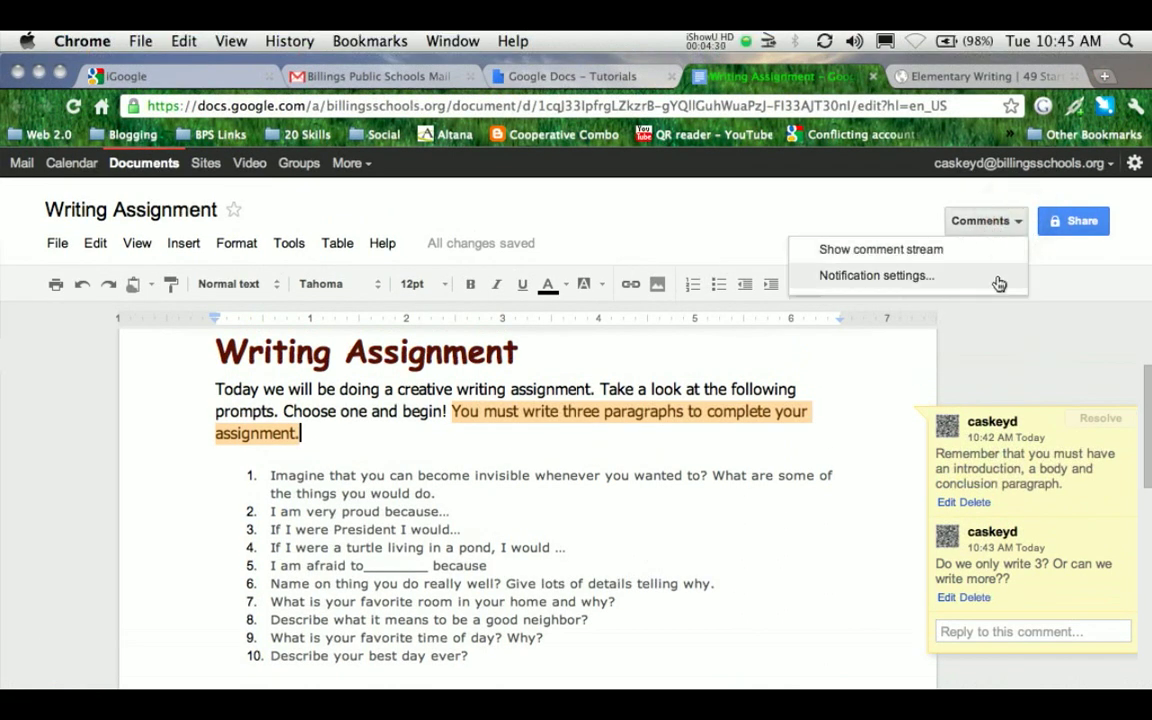
left_click(1090, 260)
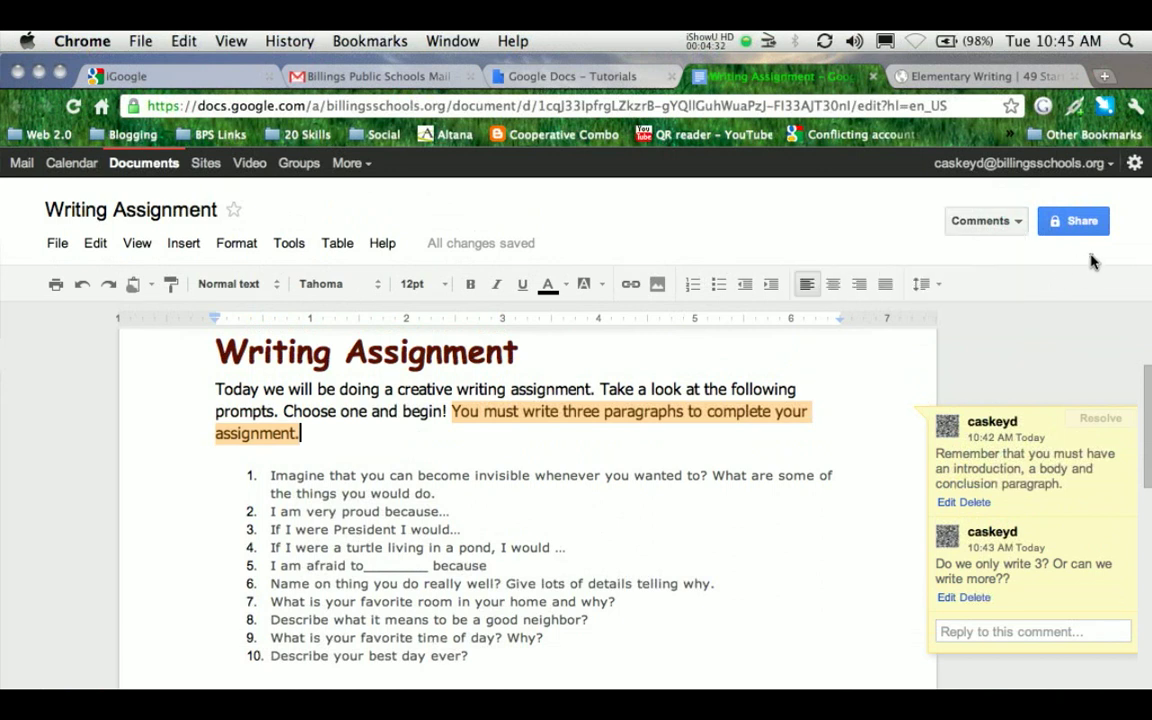